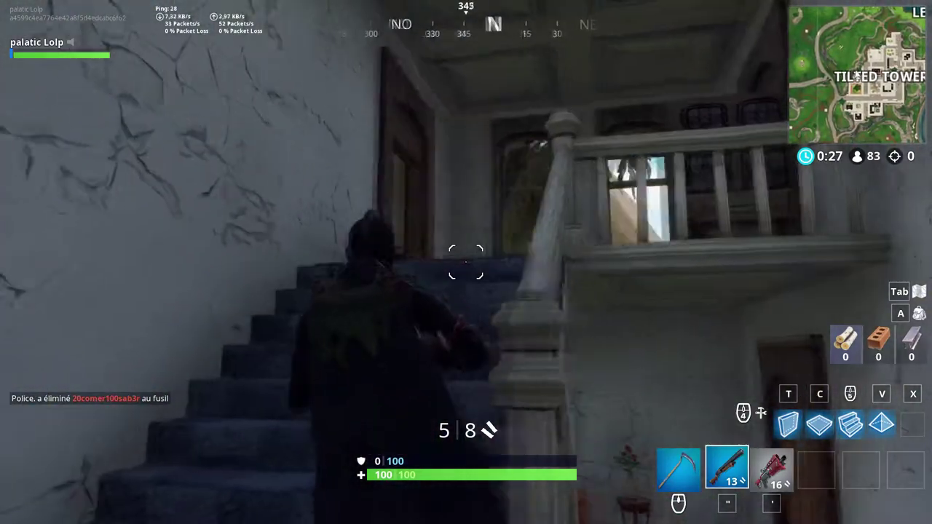
{"action": "key", "text": "w"}
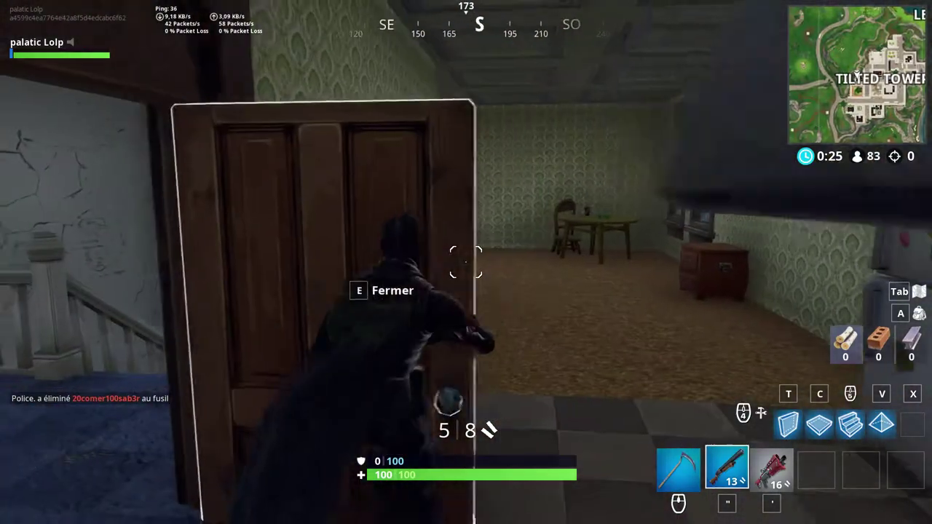
{"action": "key", "text": "w"}
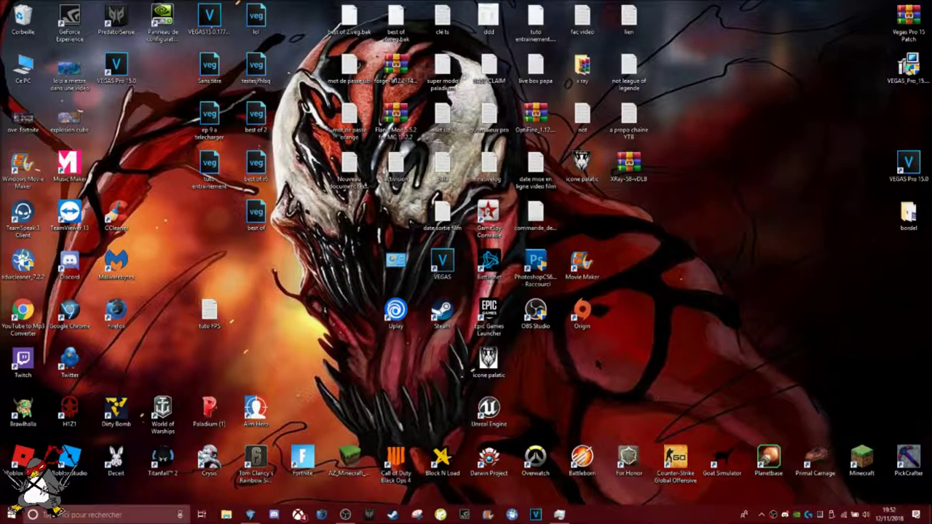
Search Windows for "pan", open the Panneau de configuration and launch the Panneau de configuration NVIDIA from it.
{"action": "left_click", "coordinate": [110, 514]}
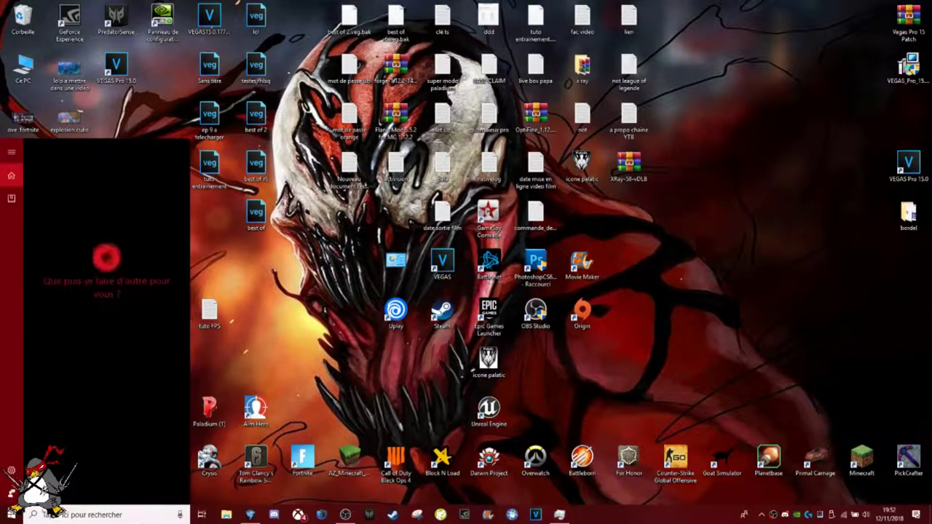
{"action": "type", "text": "pan"}
{"action": "key", "text": "Return"}
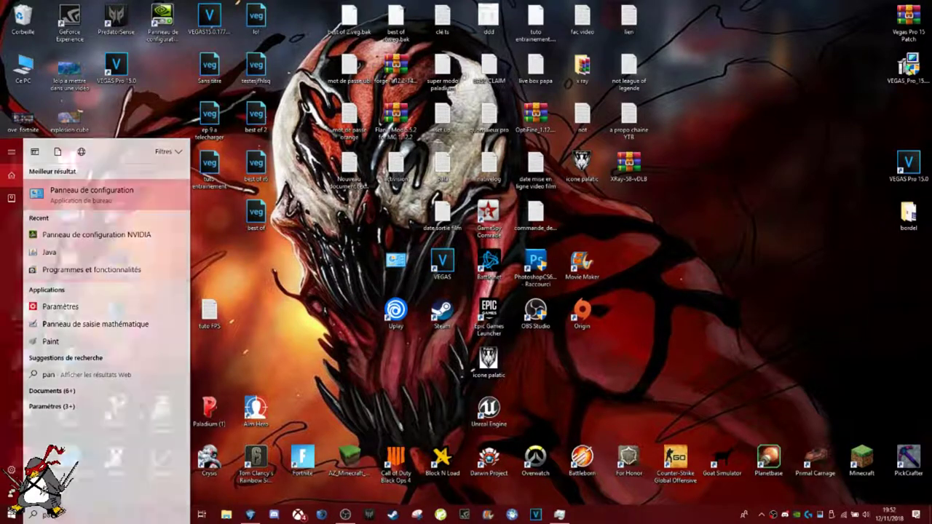
{"action": "left_click", "coordinate": [843, 75]}
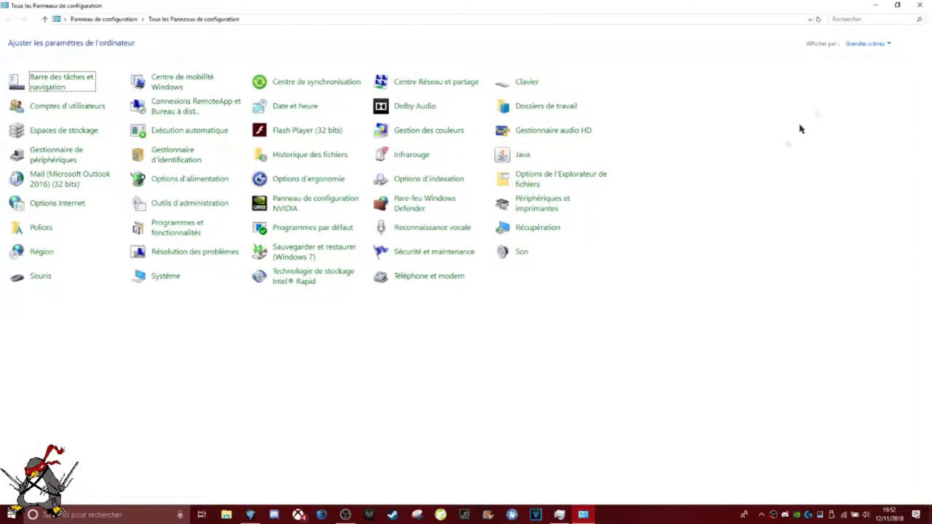
{"action": "left_click", "coordinate": [292, 208]}
{"action": "double_click", "coordinate": [291, 208]}
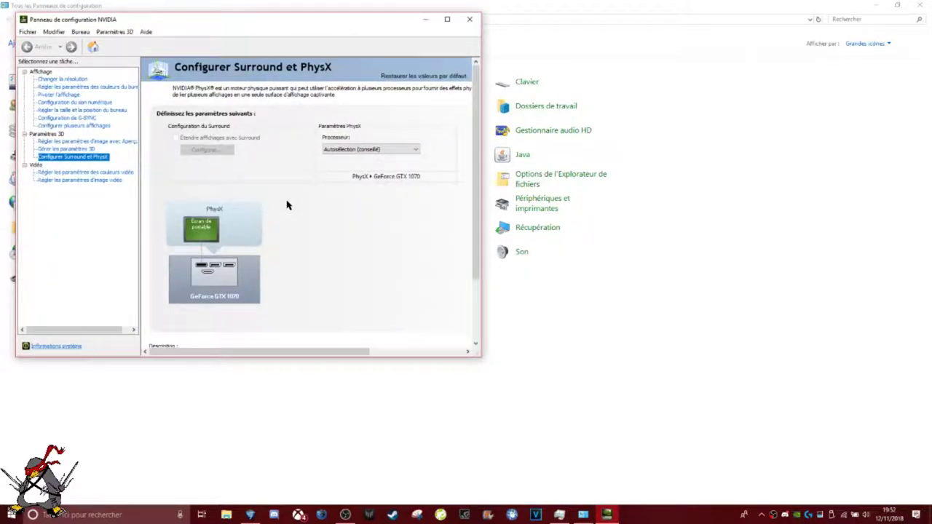
Try setting the image settings with preview to "Utiliser mes préférences pour améliorer", with the balance fully at Performances.
{"action": "left_click", "coordinate": [77, 143]}
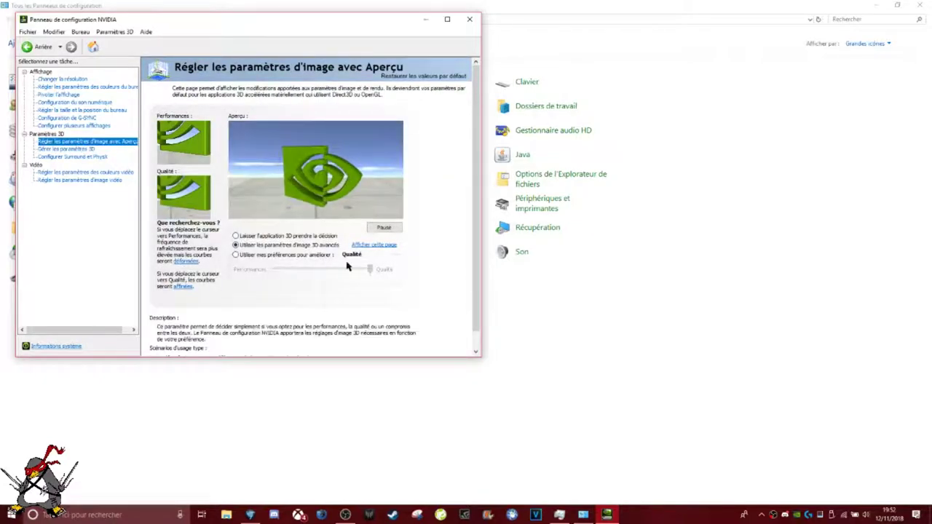
{"action": "left_click", "coordinate": [237, 256]}
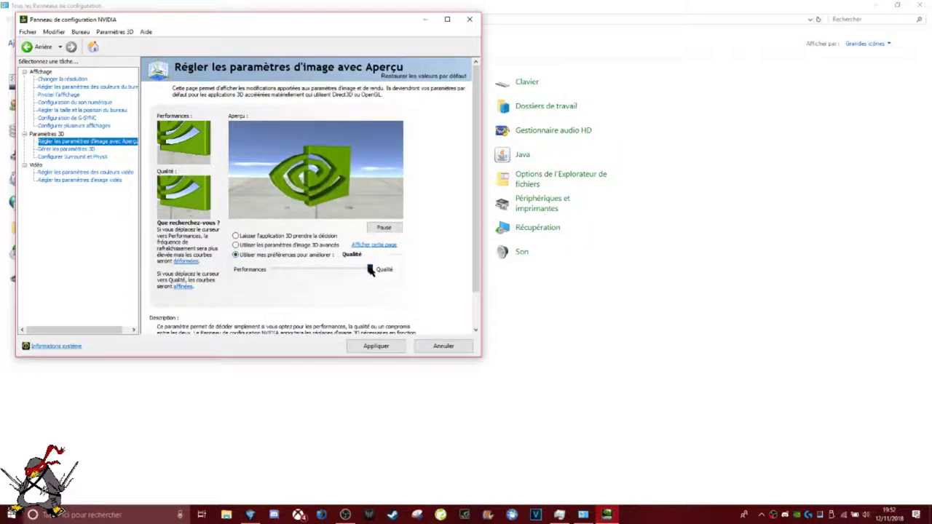
{"action": "left_click_drag", "start_coordinate": [346, 275], "coordinate": [275, 279]}
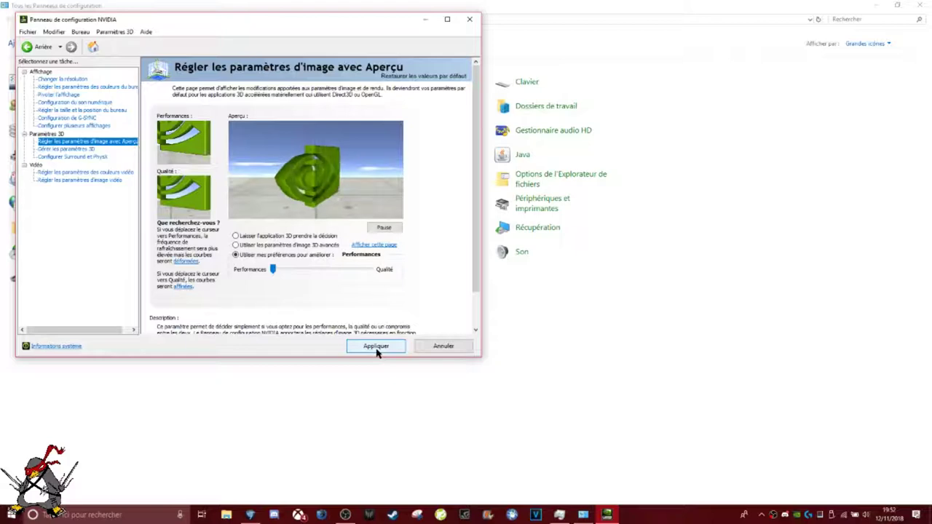
{"action": "left_click", "coordinate": [73, 156]}
{"action": "left_click", "coordinate": [77, 142]}
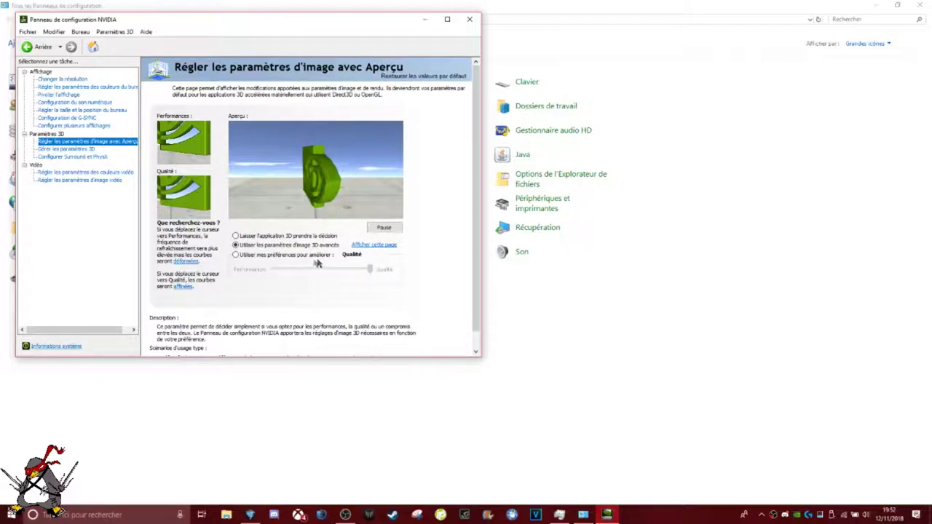
{"action": "left_click", "coordinate": [237, 256]}
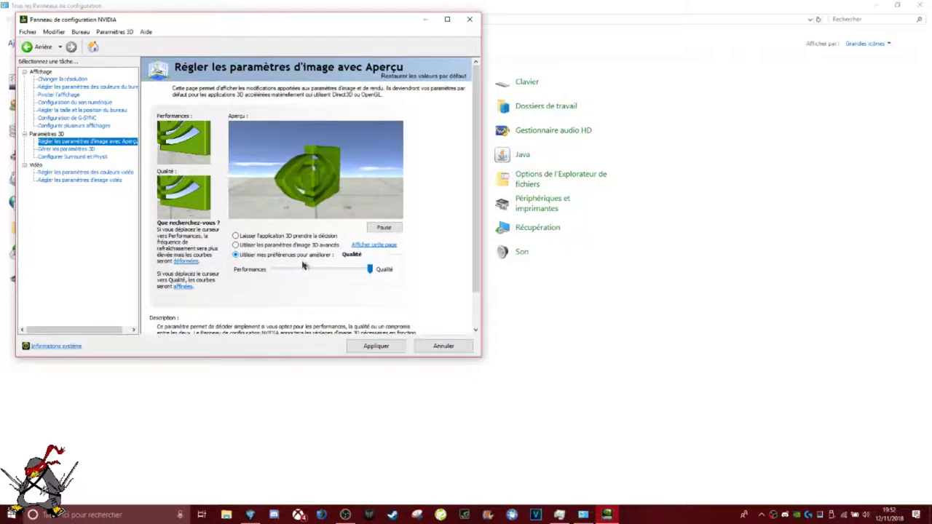
{"action": "left_click_drag", "start_coordinate": [369, 269], "coordinate": [275, 279]}
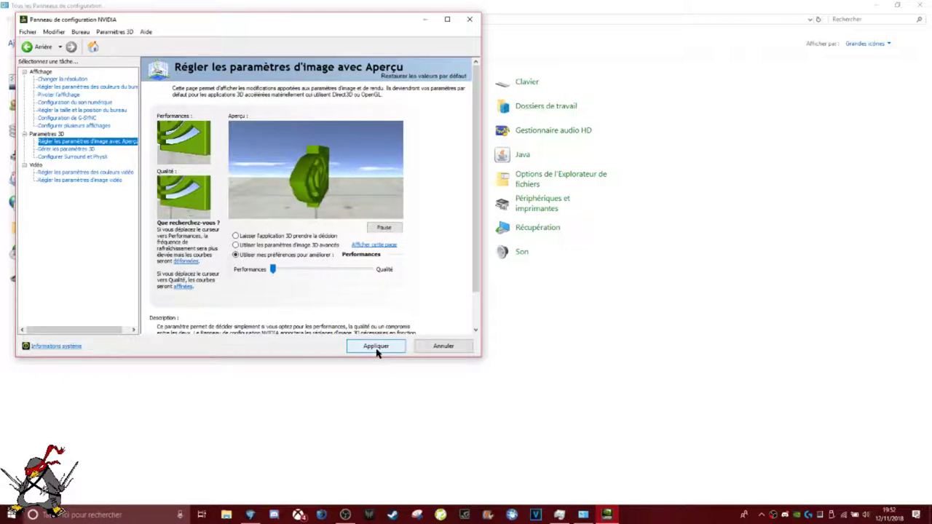
Reopen "Régler les paramètres d'image avec Aperçu", enable the custom preference option and set its slider fully to Performances.
{"action": "left_click", "coordinate": [72, 157]}
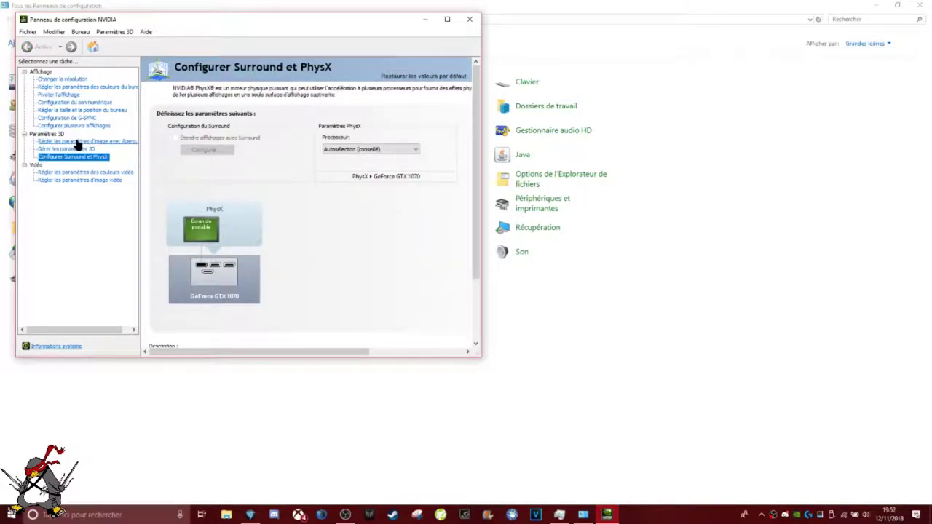
{"action": "left_click", "coordinate": [78, 141]}
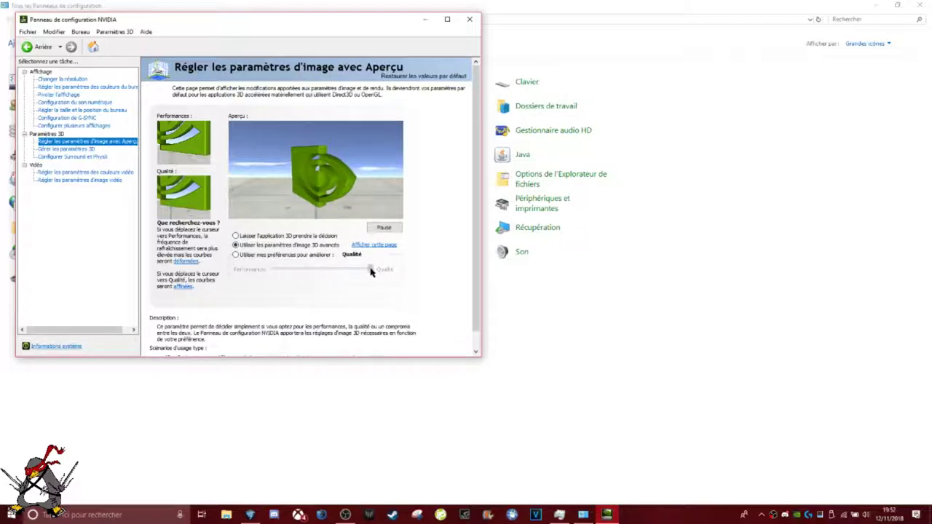
{"action": "left_click", "coordinate": [237, 255]}
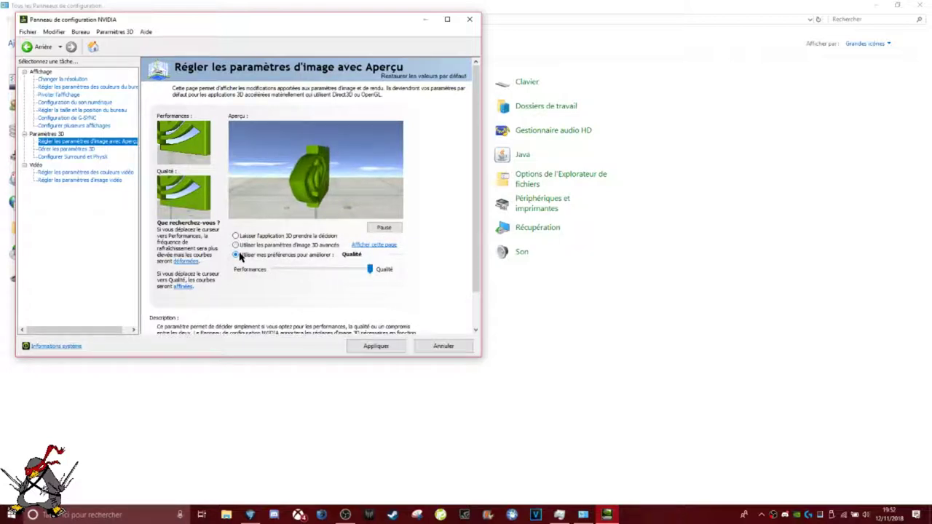
{"action": "left_click_drag", "start_coordinate": [370, 268], "coordinate": [274, 279]}
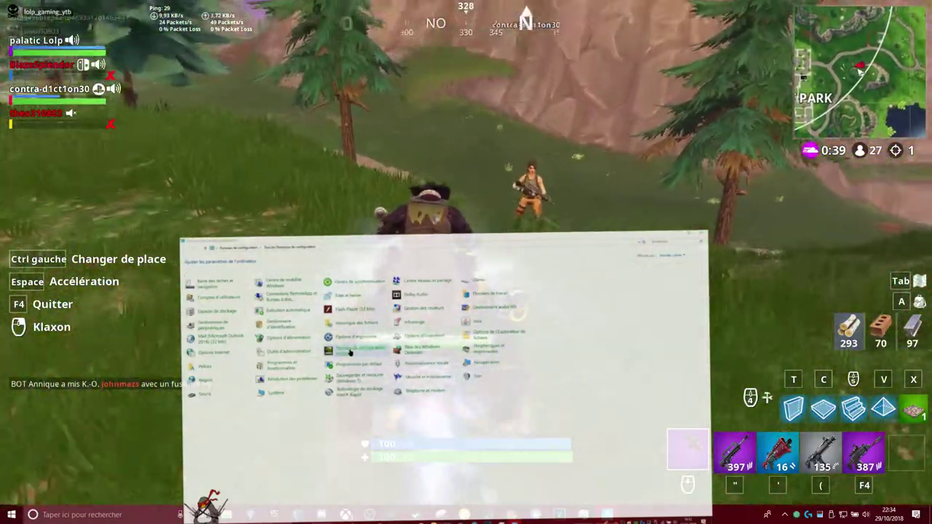
Examine the choices for "Mode de gestion de l'alimentation" in the global settings under "Gérer les paramètres 3D".
{"action": "left_click", "coordinate": [350, 353]}
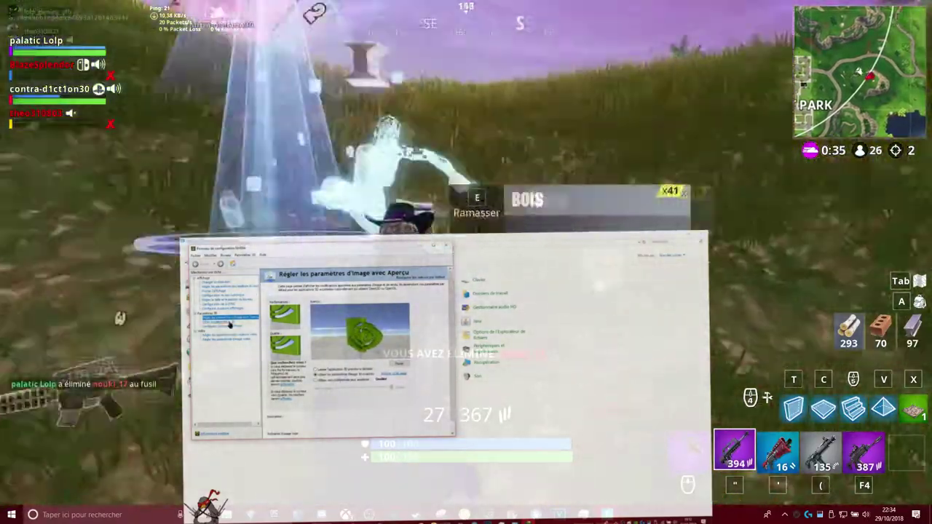
{"action": "left_click", "coordinate": [230, 322]}
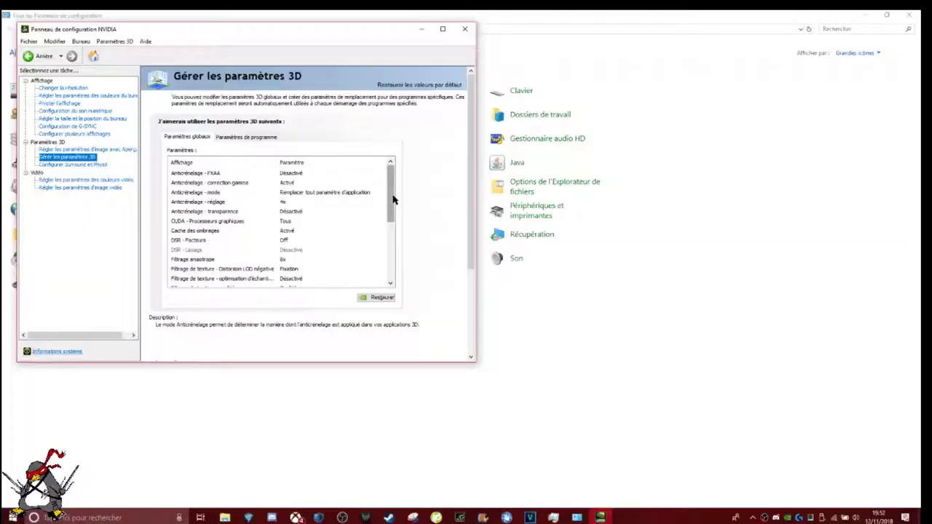
{"action": "left_click_drag", "start_coordinate": [393, 198], "coordinate": [384, 258]}
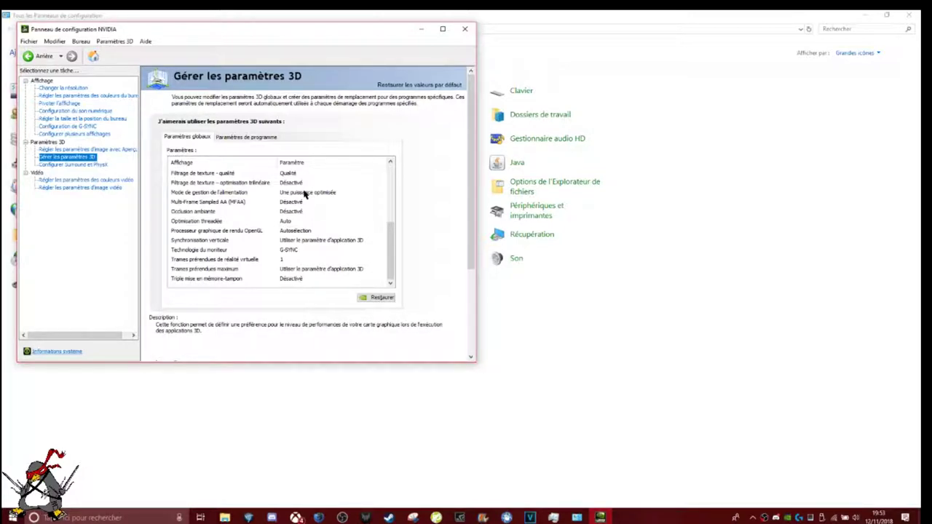
{"action": "scroll", "coordinate": [305, 192], "scroll_direction": "up", "scroll_amount": 1}
{"action": "scroll", "coordinate": [305, 192], "scroll_direction": "down", "scroll_amount": 1}
{"action": "left_click", "coordinate": [301, 195]}
{"action": "left_click", "coordinate": [303, 195]}
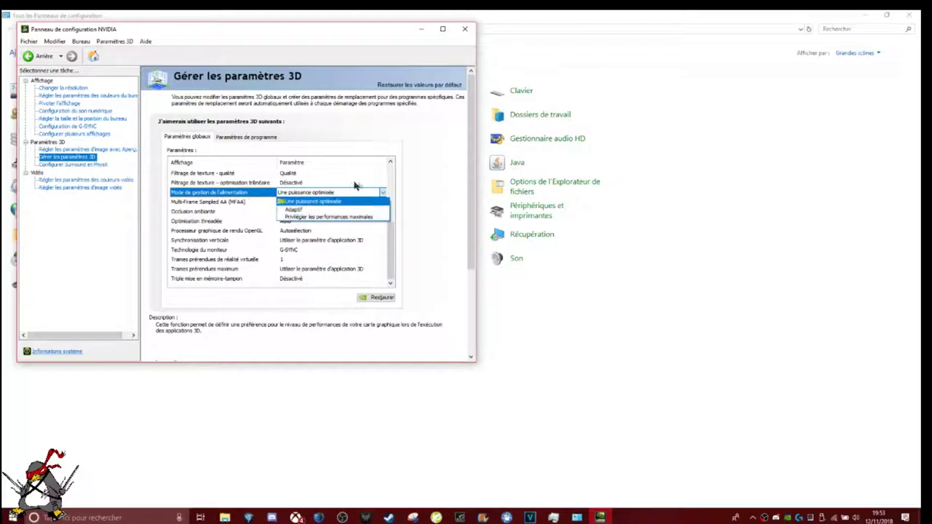
{"action": "left_click", "coordinate": [420, 197]}
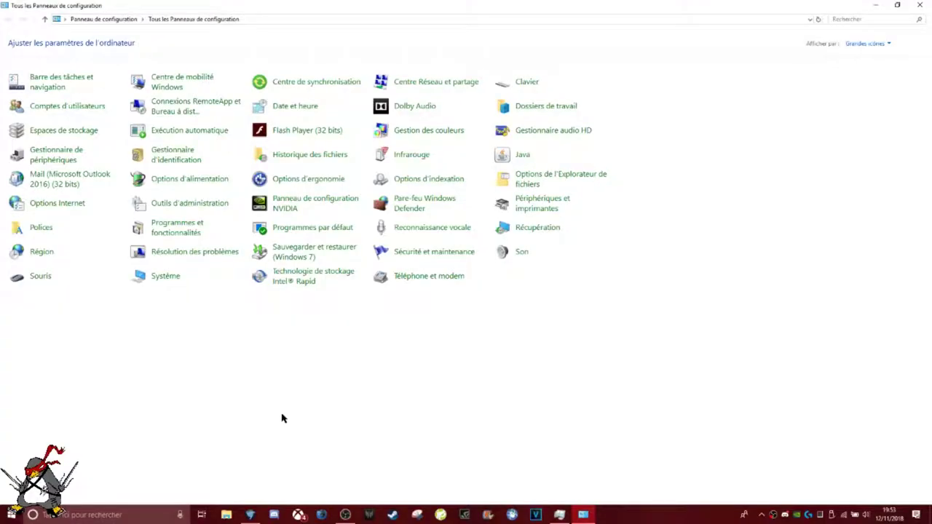
Try choosing the GeForce GTX 1070 as the PhysX processor under "Configurer Surround et PhysX".
{"action": "left_click", "coordinate": [309, 202]}
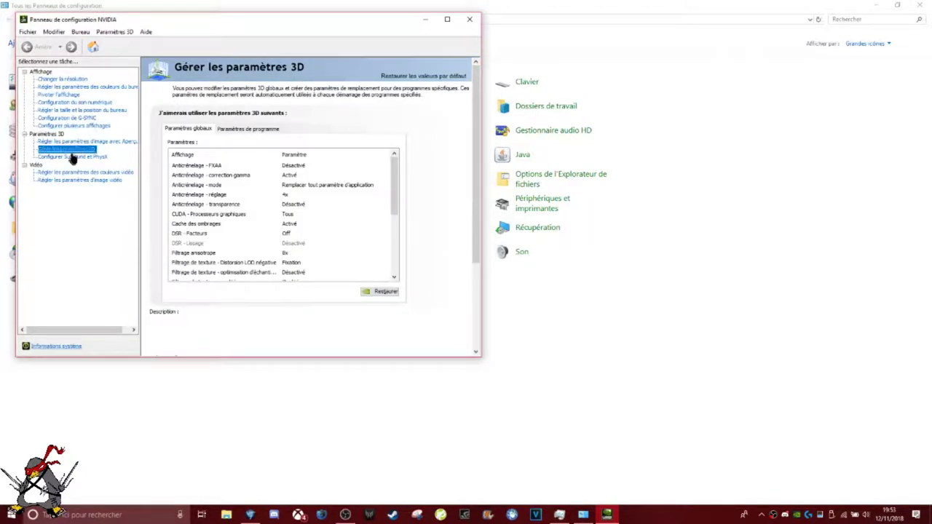
{"action": "left_click", "coordinate": [71, 157]}
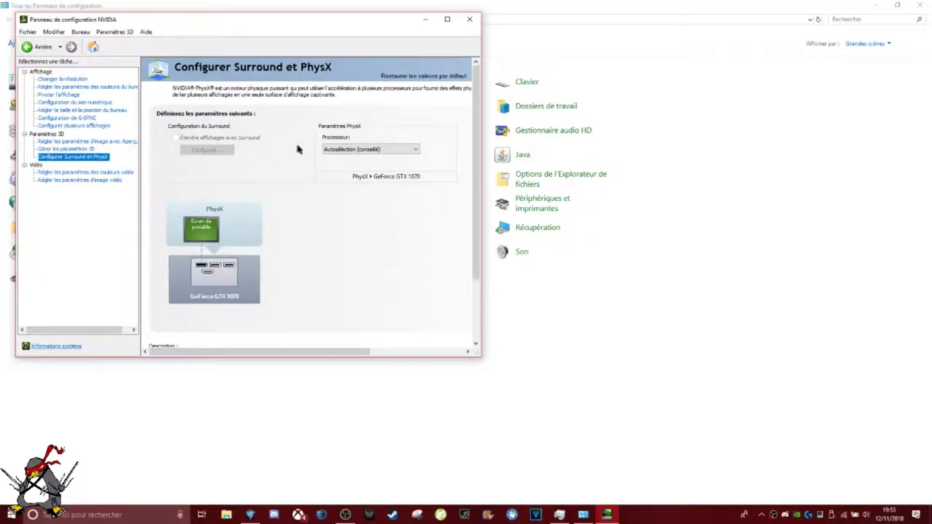
{"action": "left_click", "coordinate": [334, 150]}
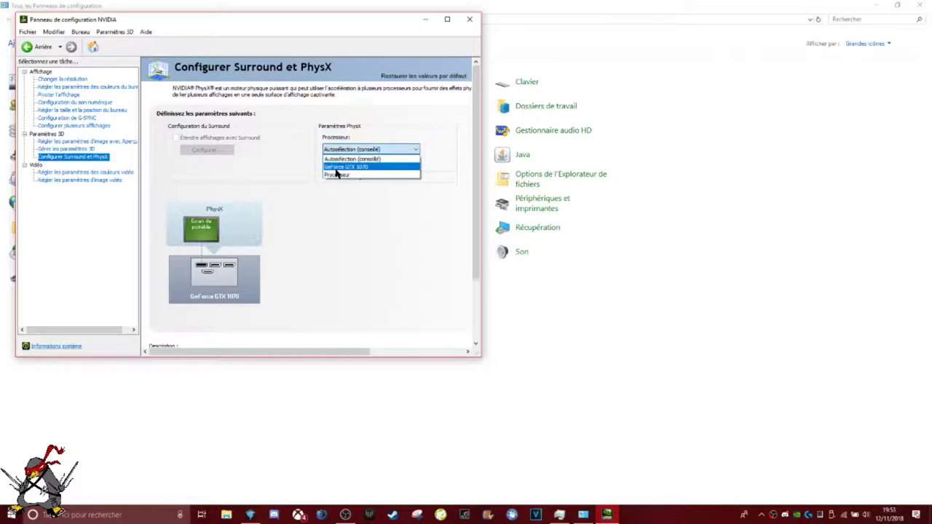
{"action": "left_click", "coordinate": [339, 167]}
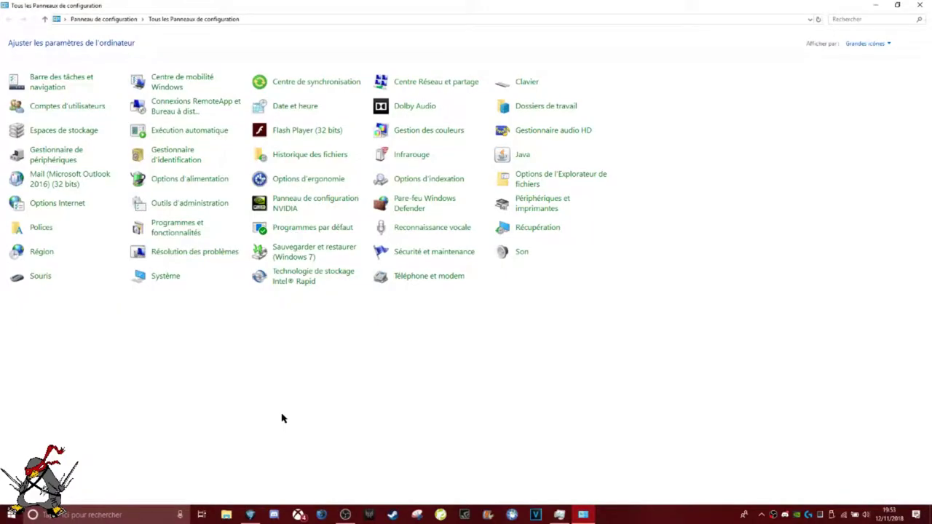
{"action": "left_click", "coordinate": [311, 201]}
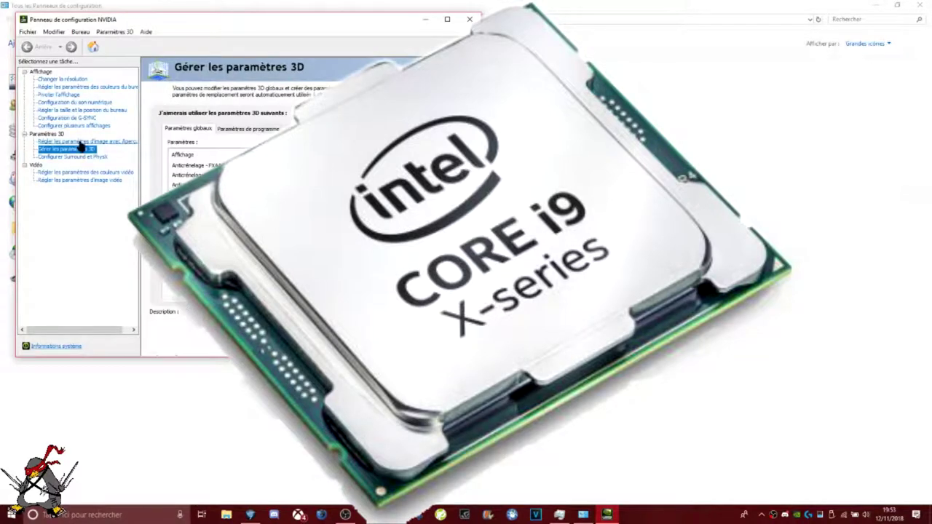
{"action": "left_click", "coordinate": [71, 157]}
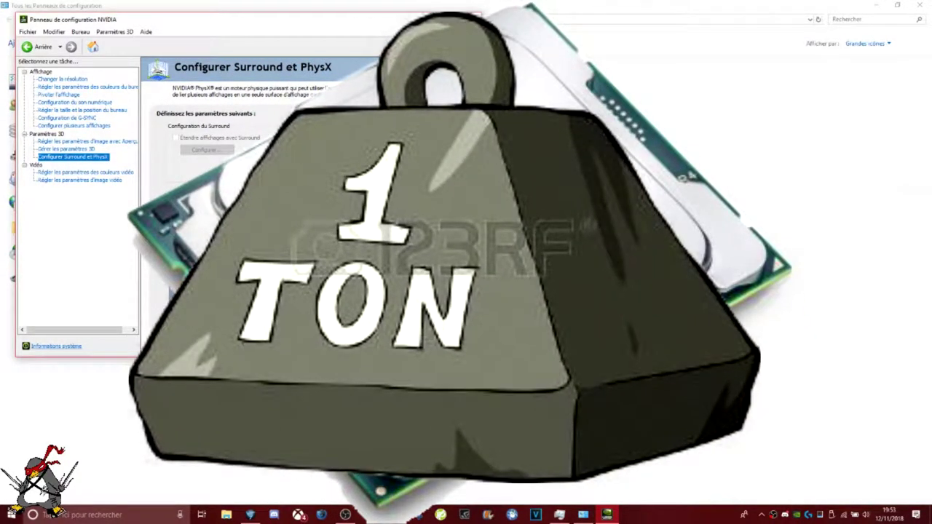
{"action": "left_click", "coordinate": [369, 149]}
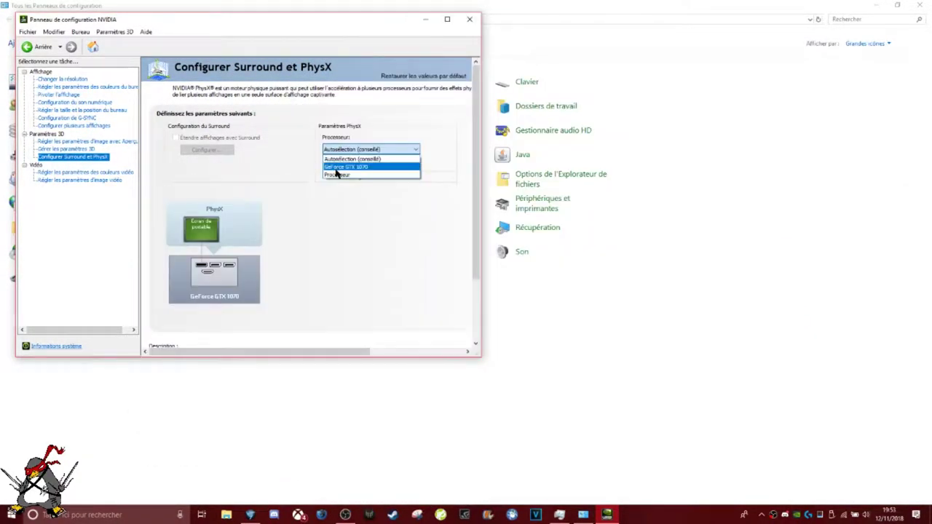
{"action": "left_click", "coordinate": [336, 173]}
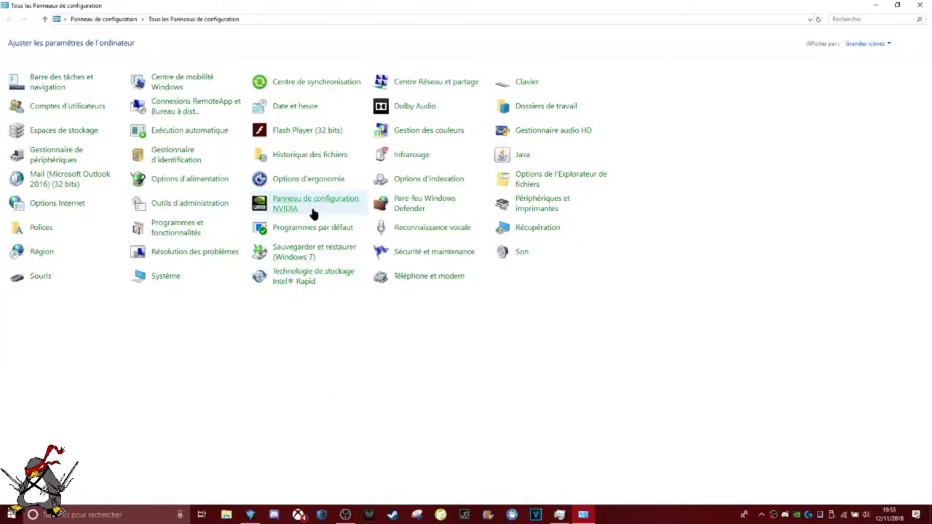
{"action": "left_click", "coordinate": [313, 201]}
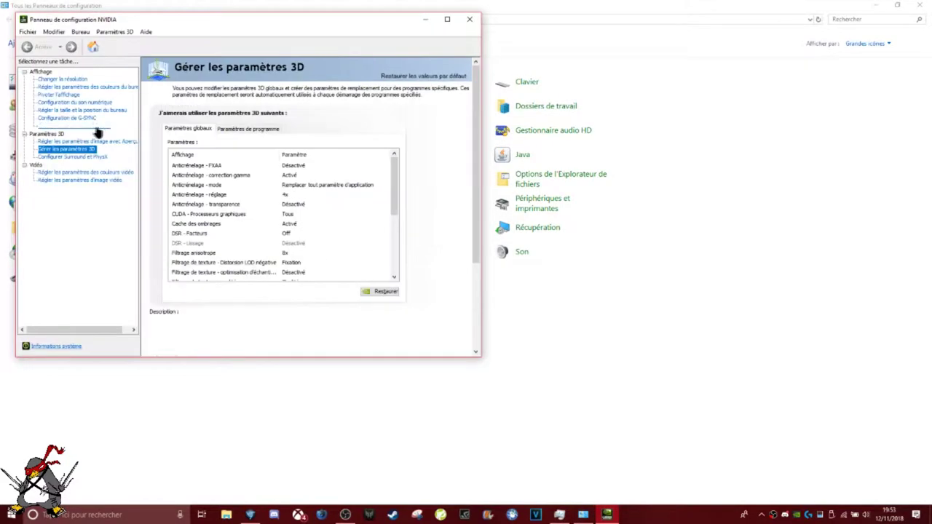
{"action": "left_click", "coordinate": [73, 157]}
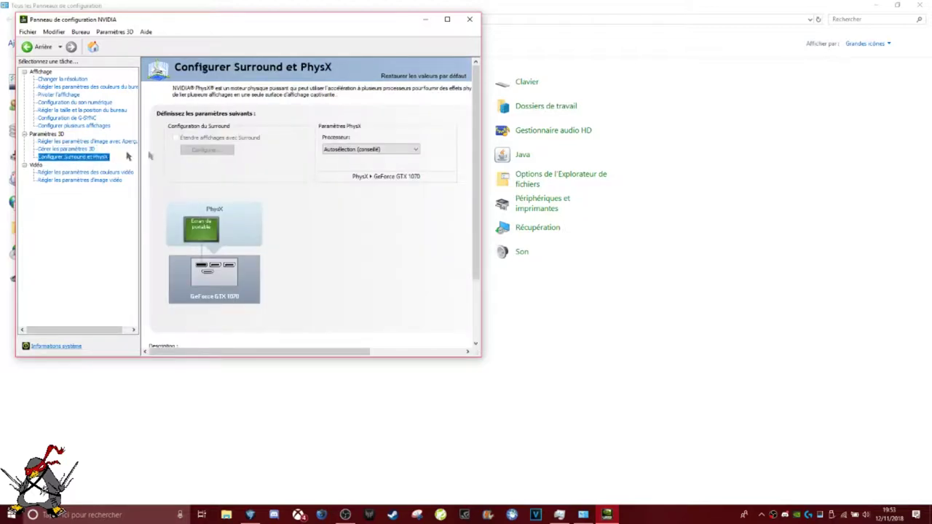
{"action": "left_click", "coordinate": [329, 150]}
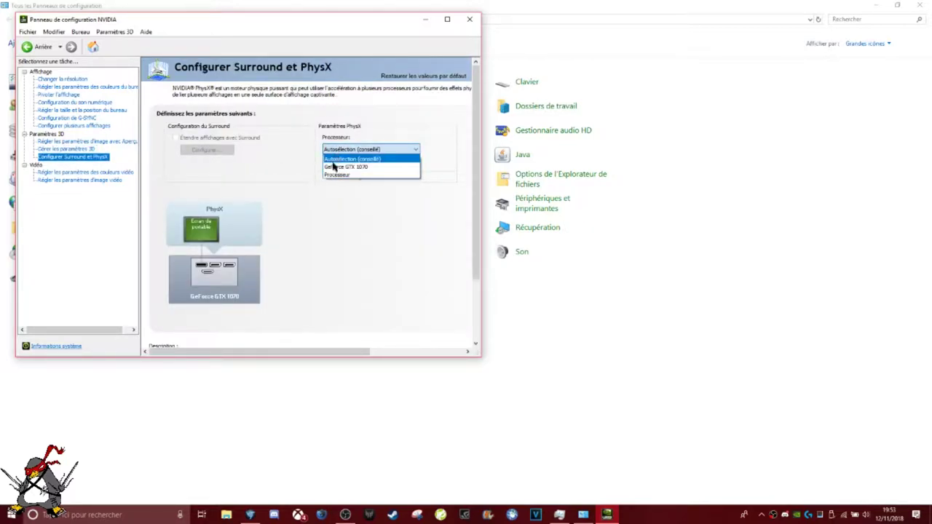
{"action": "left_click", "coordinate": [335, 167]}
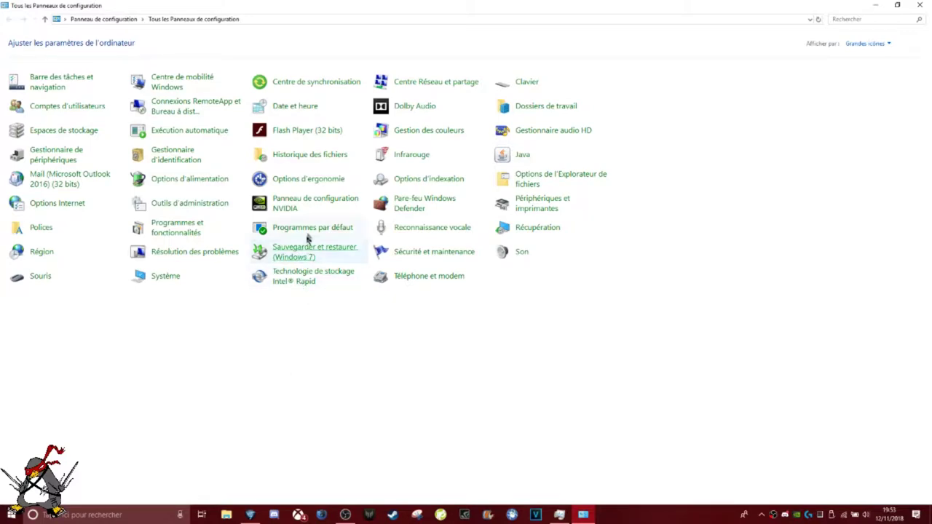
Reopen the NVIDIA Surround and PhysX configuration, set the PhysX processor to GeForce GTX 1070 and apply the change.
{"action": "left_click", "coordinate": [309, 201]}
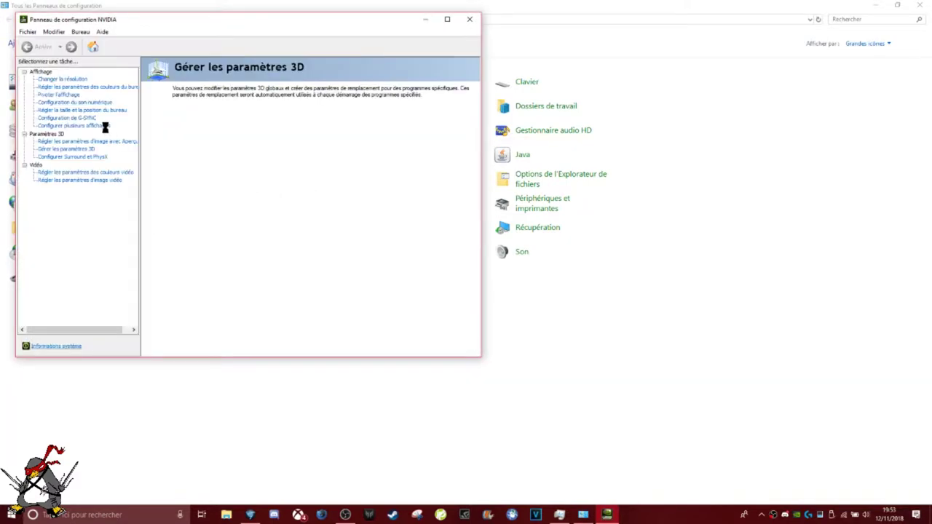
{"action": "left_click", "coordinate": [72, 157]}
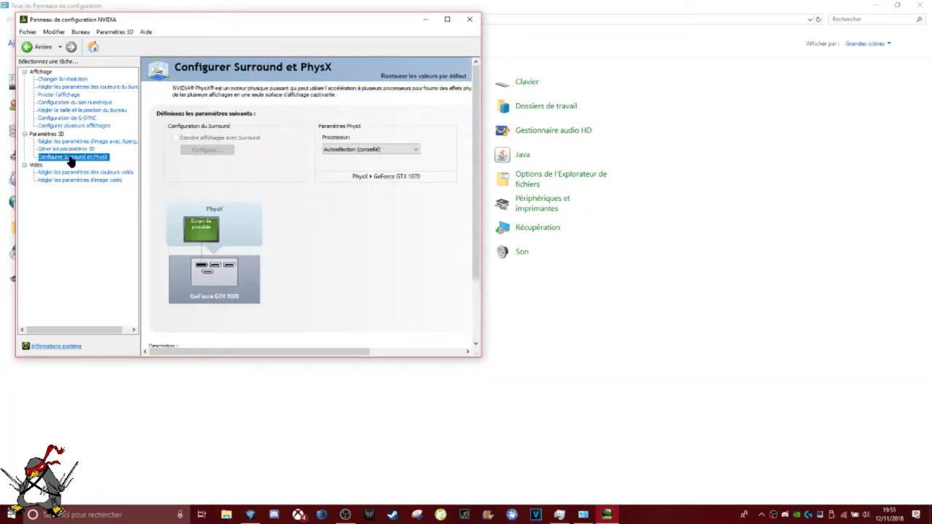
{"action": "left_click", "coordinate": [334, 150]}
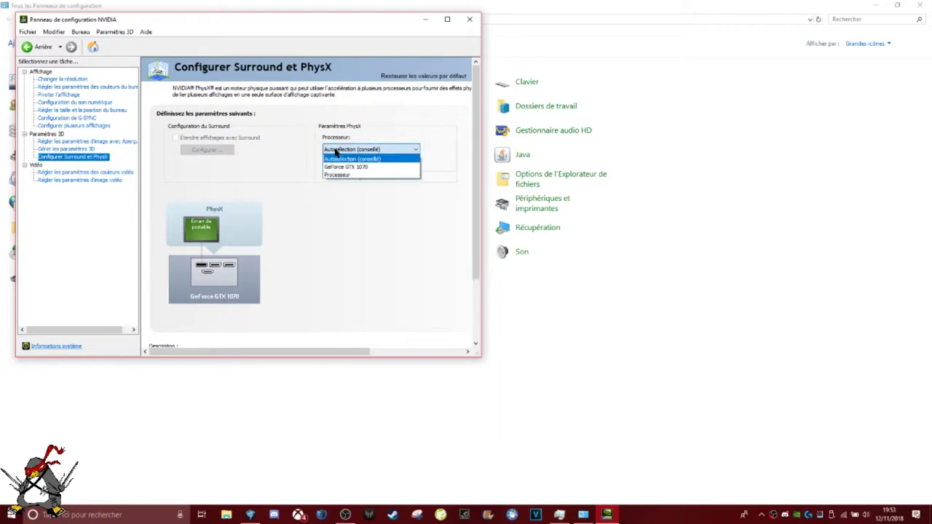
{"action": "left_click", "coordinate": [339, 167]}
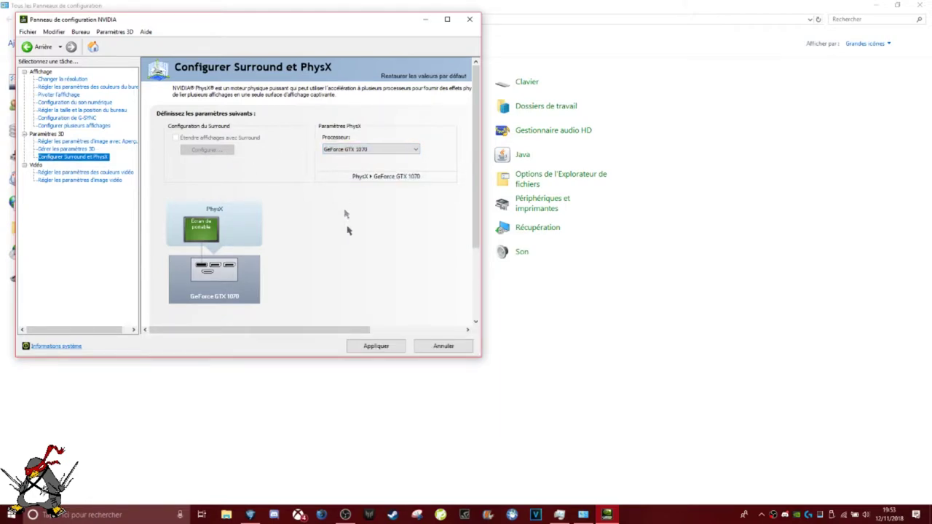
{"action": "left_click", "coordinate": [390, 353]}
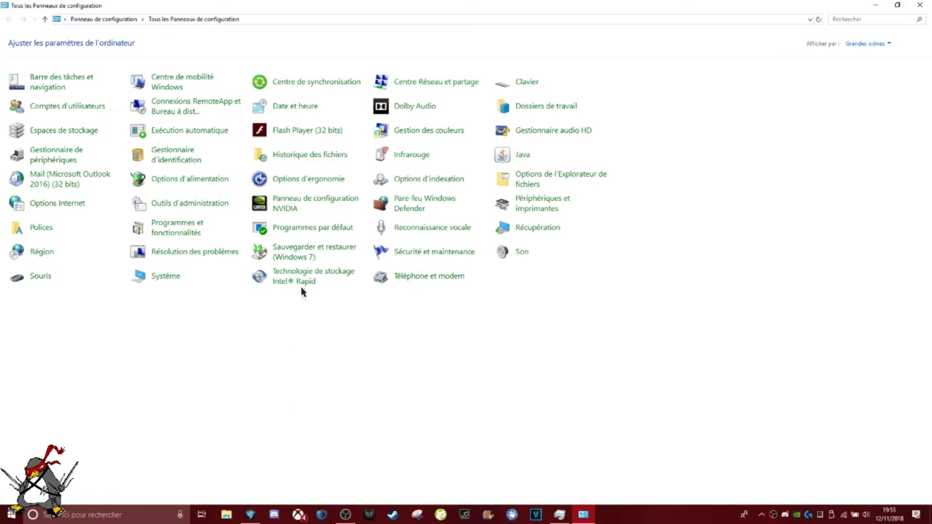
Open the Panneau de configuration NVIDIA again.
{"action": "left_click", "coordinate": [313, 201]}
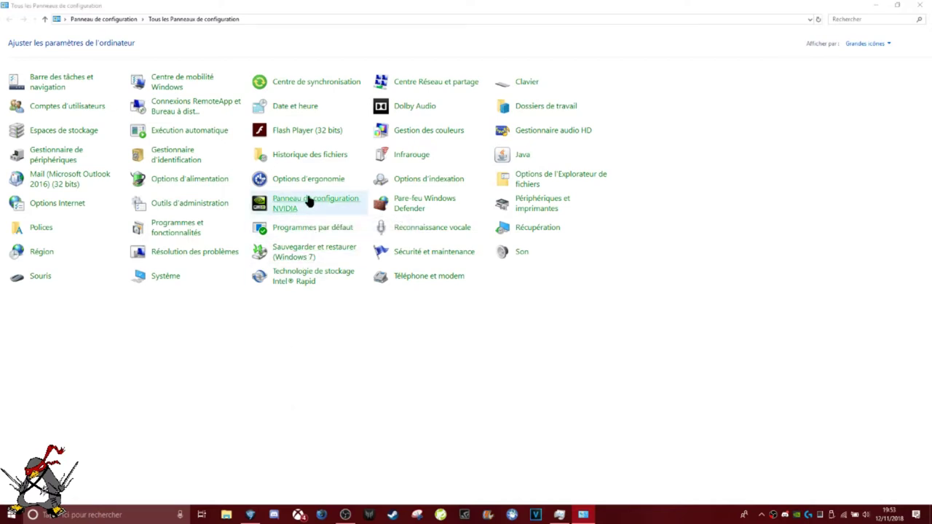